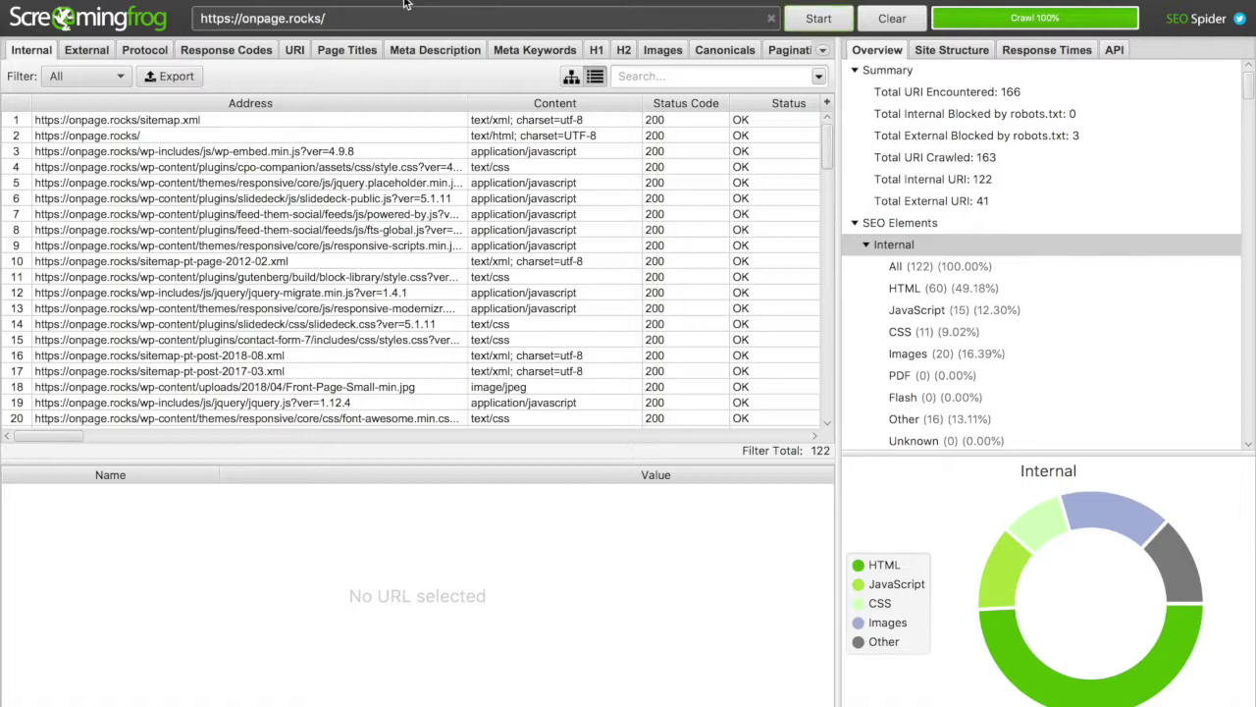
pyautogui.click(299, 0)
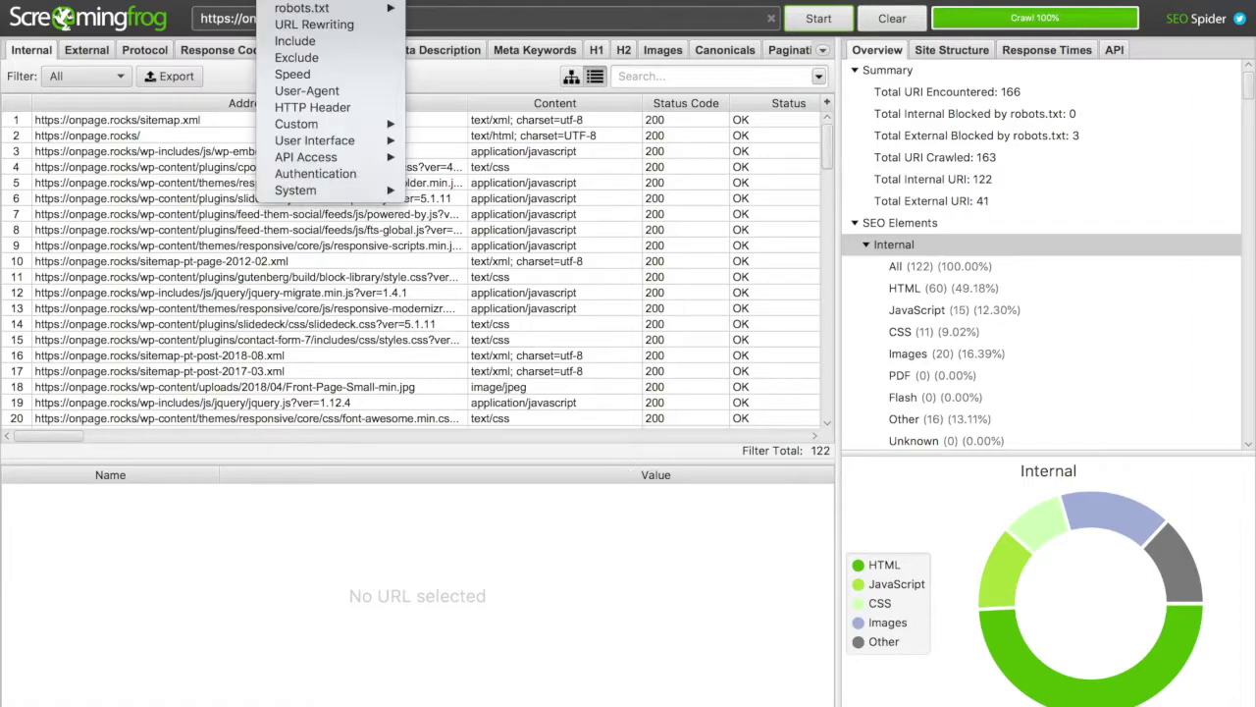
pyautogui.click(294, 0)
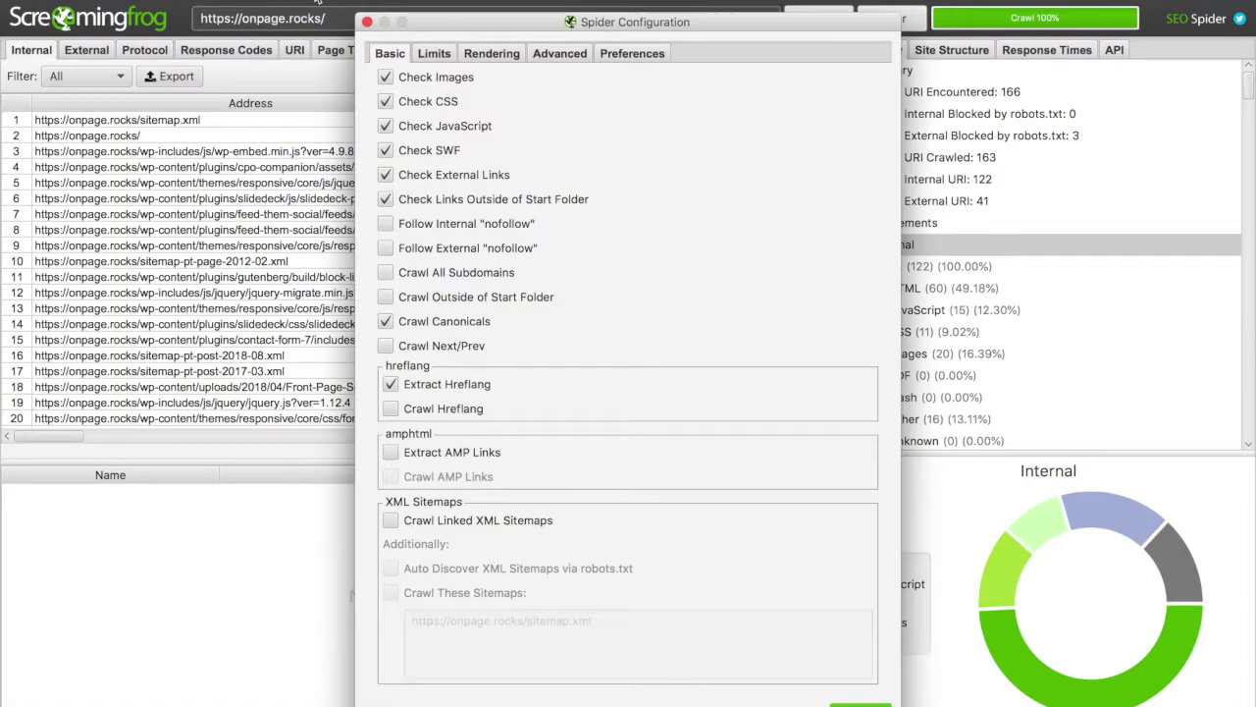
pyautogui.click(391, 520)
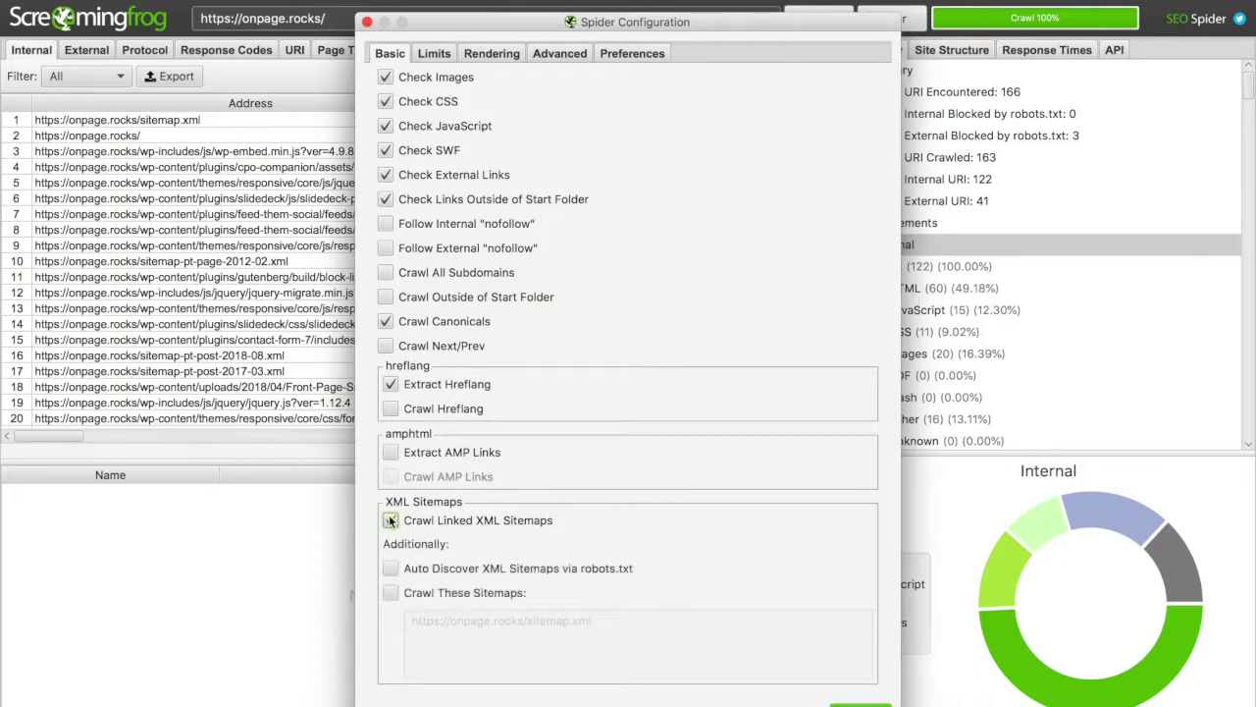
pyautogui.click(391, 569)
pyautogui.click(392, 594)
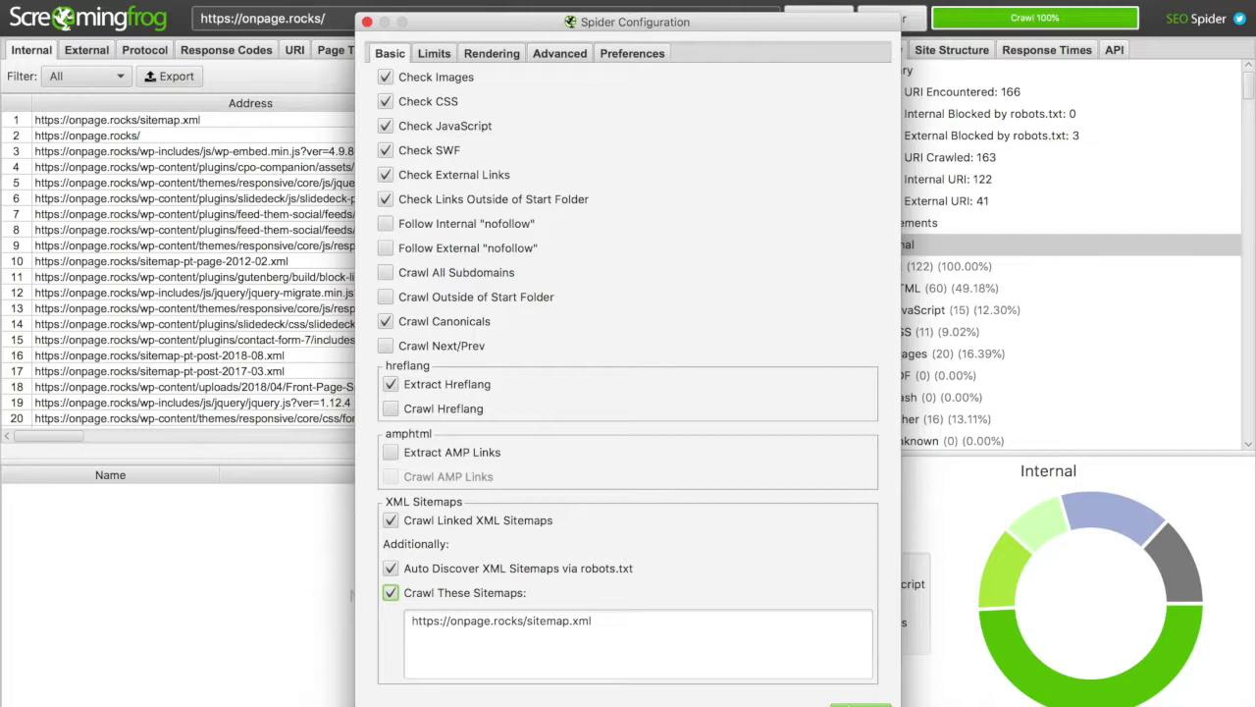
pyautogui.click(861, 703)
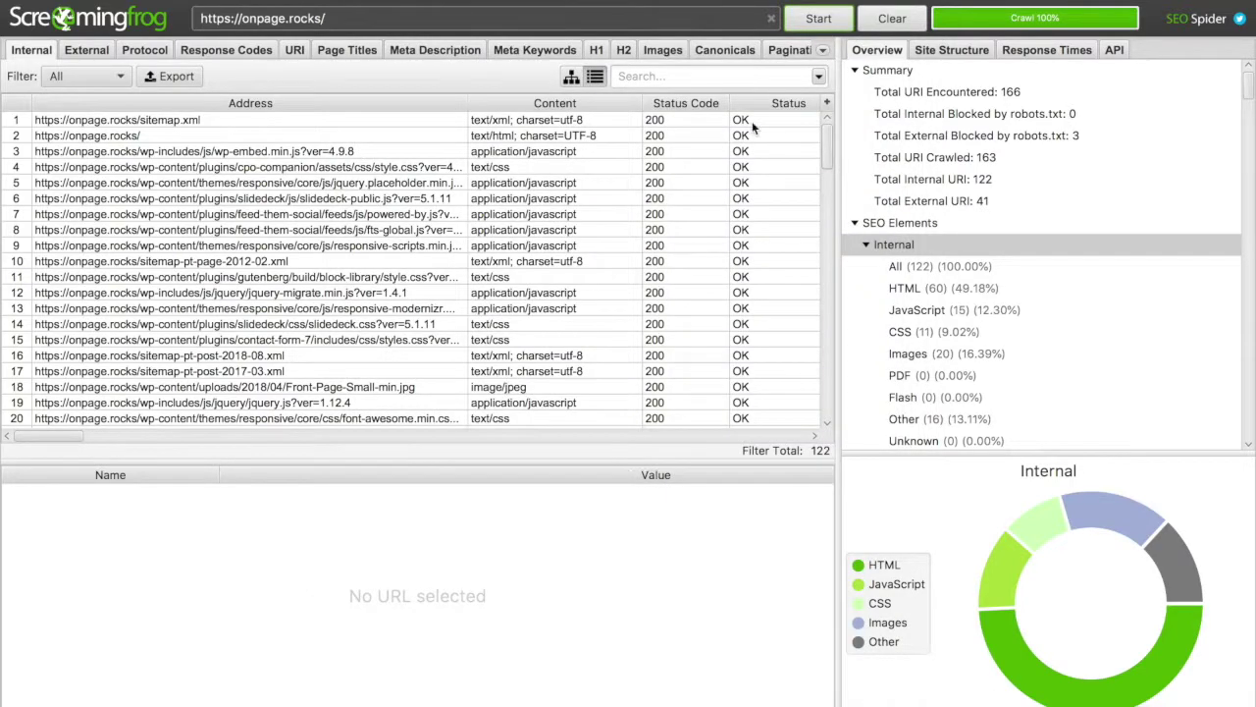
pyautogui.click(821, 28)
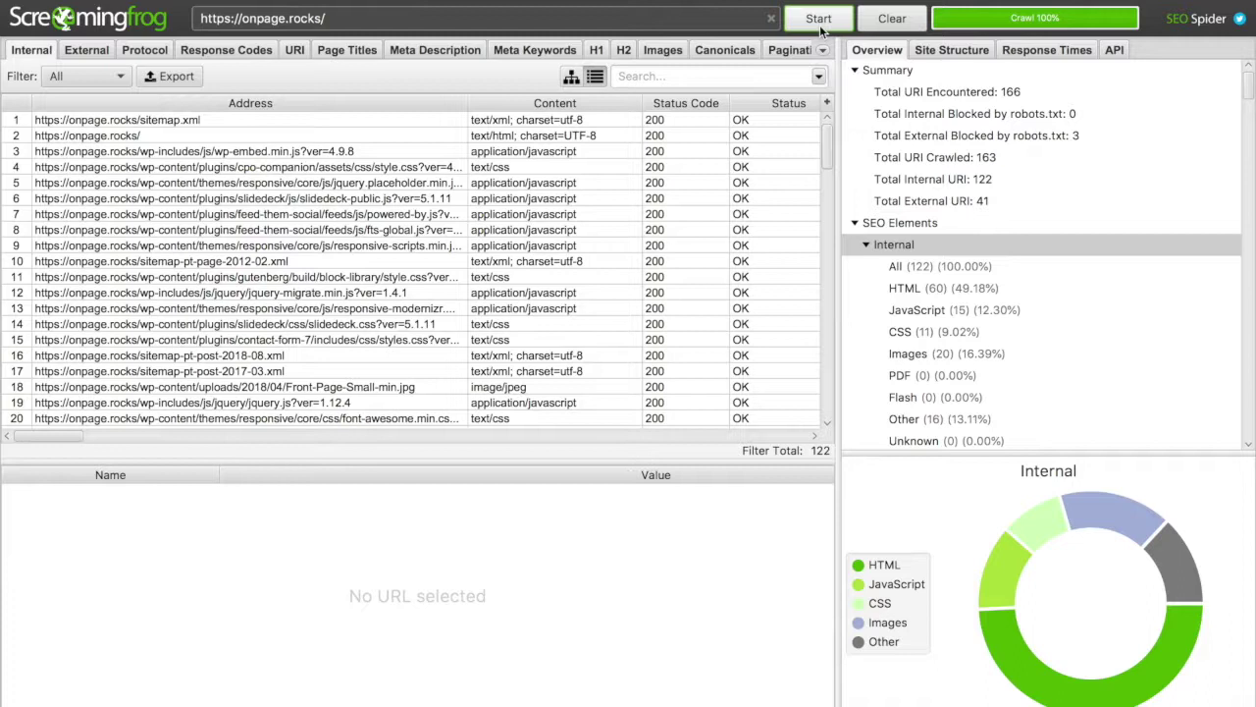
# Step: Export the Orphan Pages report to the Desktop as the Excel workbook orphan_pages.xlsx
pyautogui.click(511, 0)
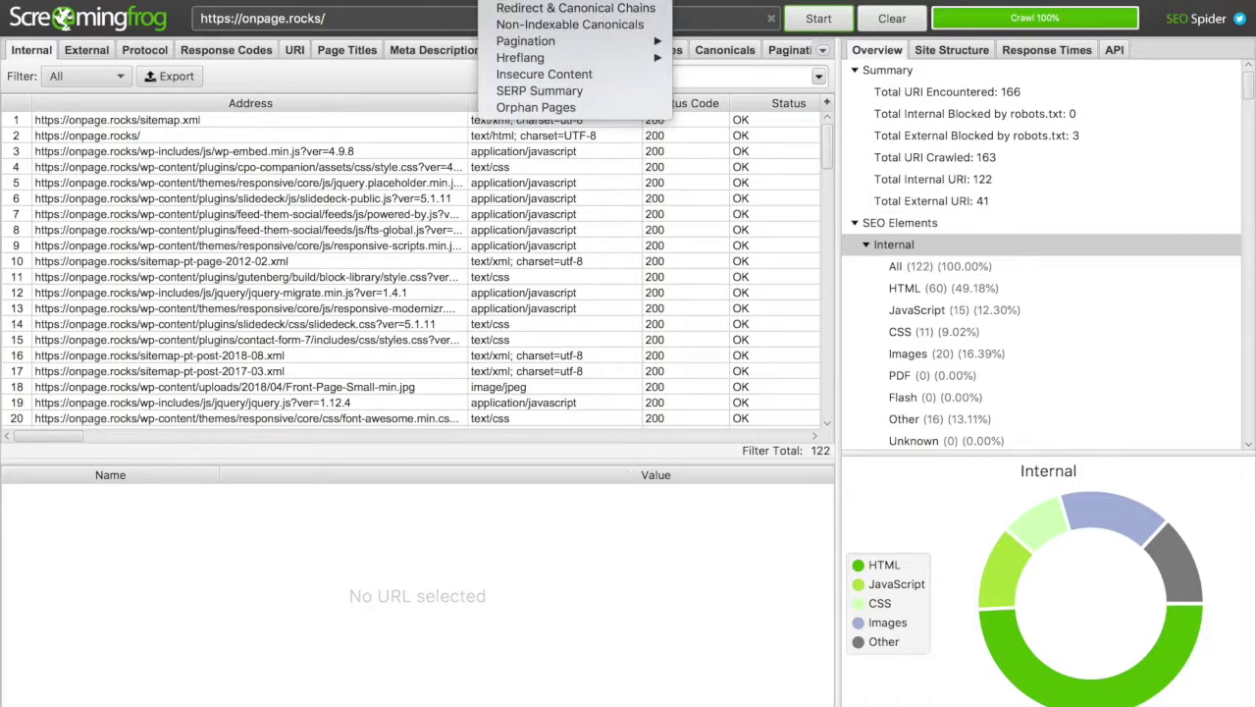
pyautogui.click(523, 108)
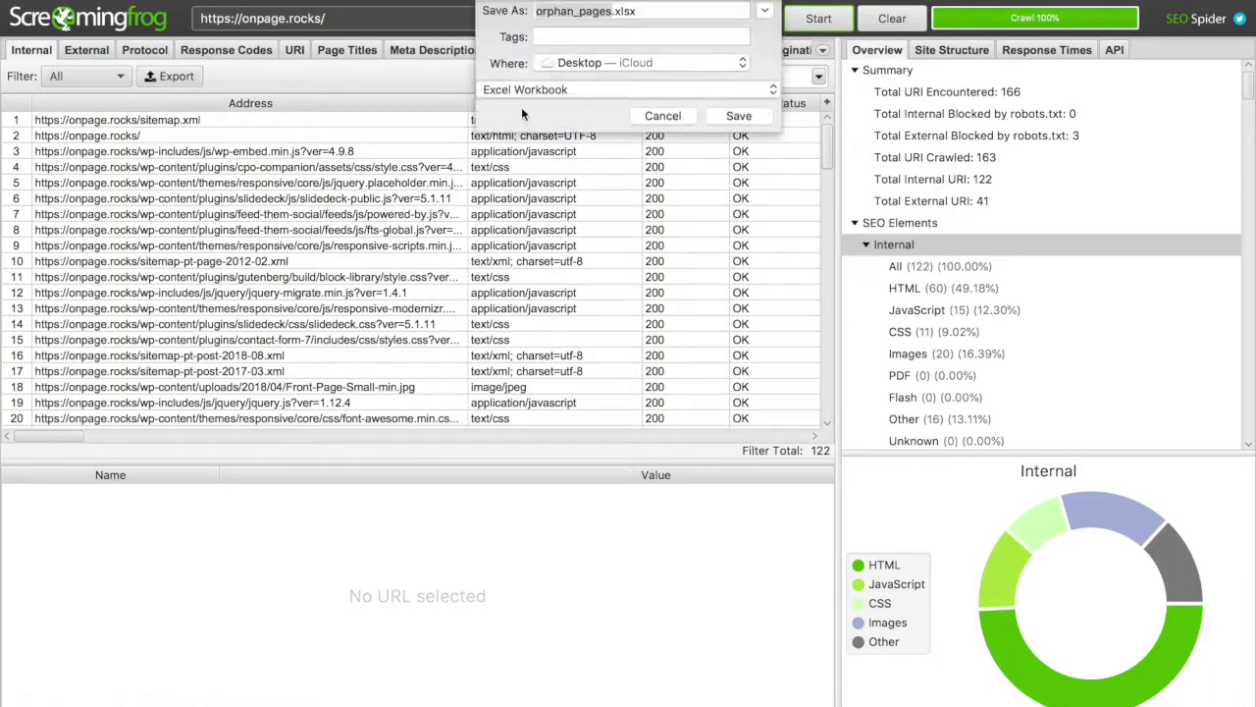
pyautogui.click(738, 128)
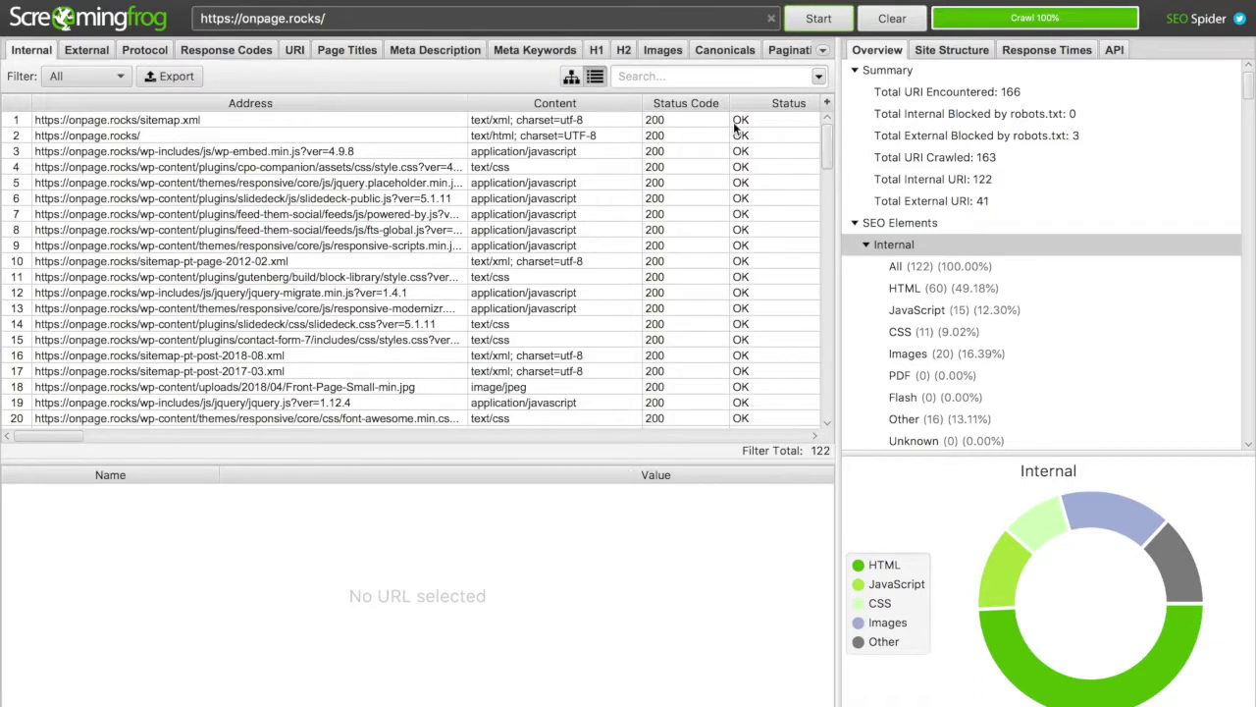
# Step: Open orphan_pages.xlsx from the desktop in Excel and widen column A to fit the full URIs
pyautogui.press('super+h')
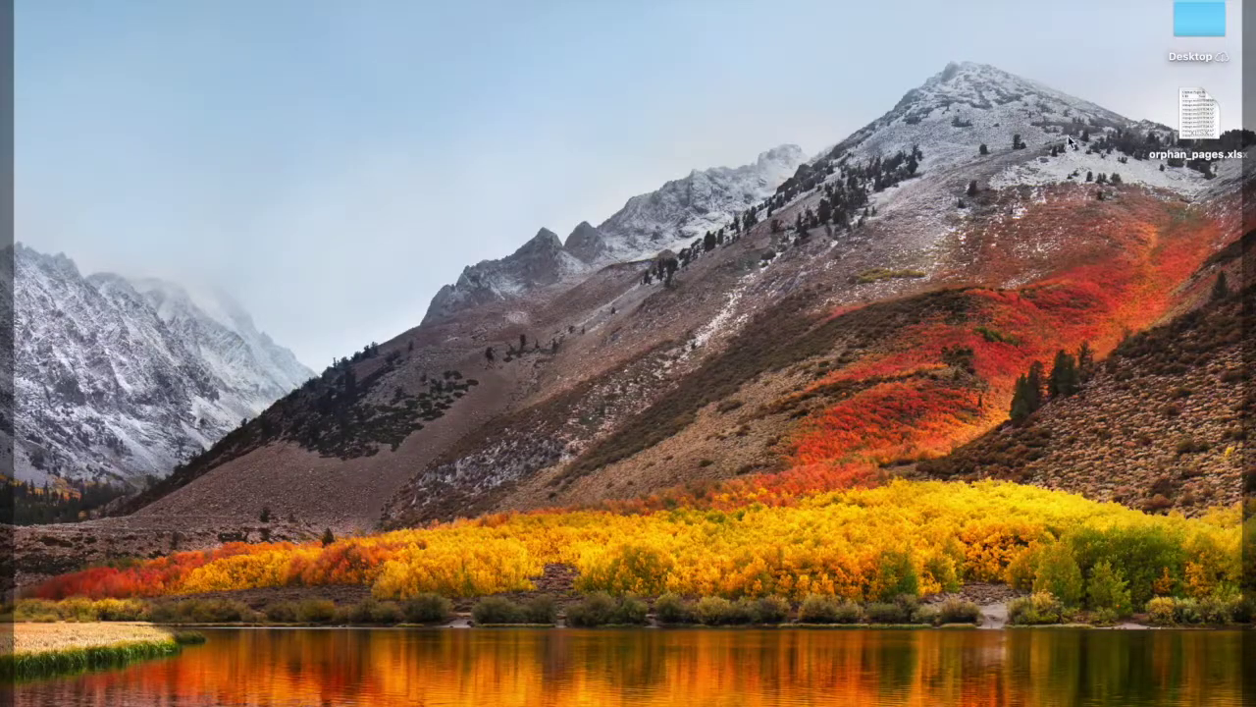
pyautogui.click(1195, 110)
pyautogui.rightClick(1196, 110)
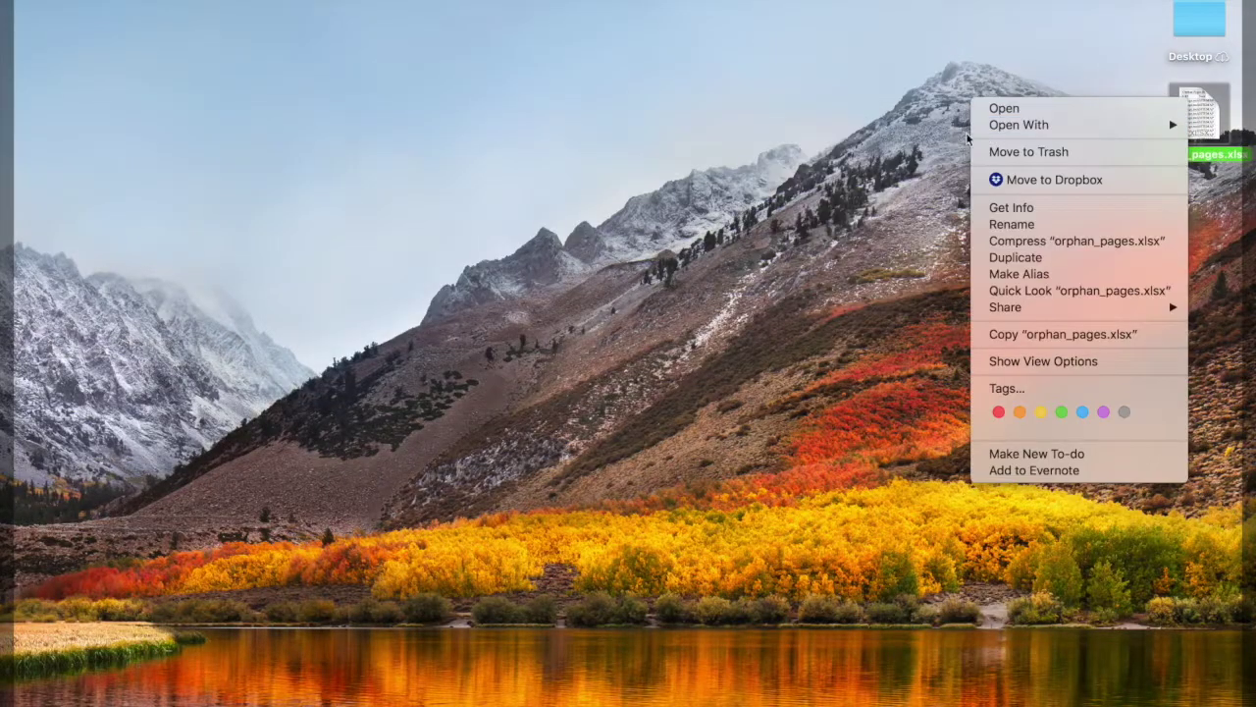
pyautogui.moveTo(973, 126)
pyautogui.click(931, 122)
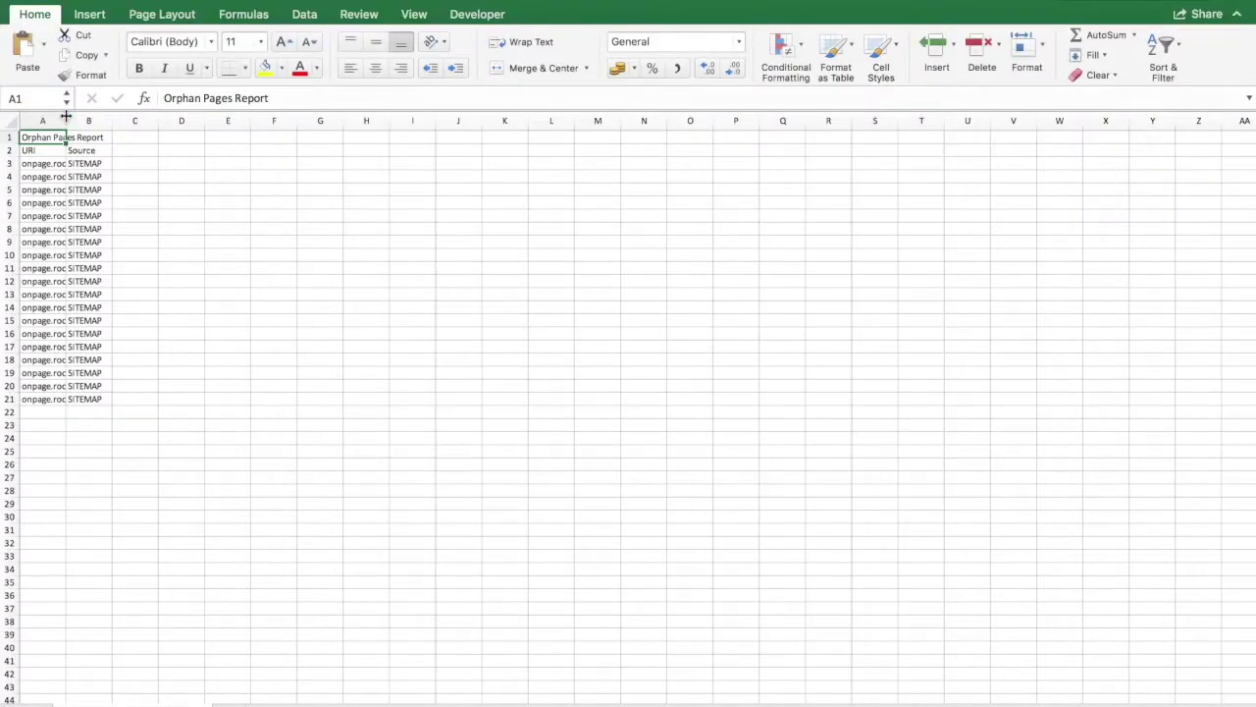
pyautogui.moveTo(71, 117); pyautogui.dragTo(296, 117)
# Step: Examine the URIs listed in column A of the Orphan Pages Report, starting from cell A3
pyautogui.click(225, 164)
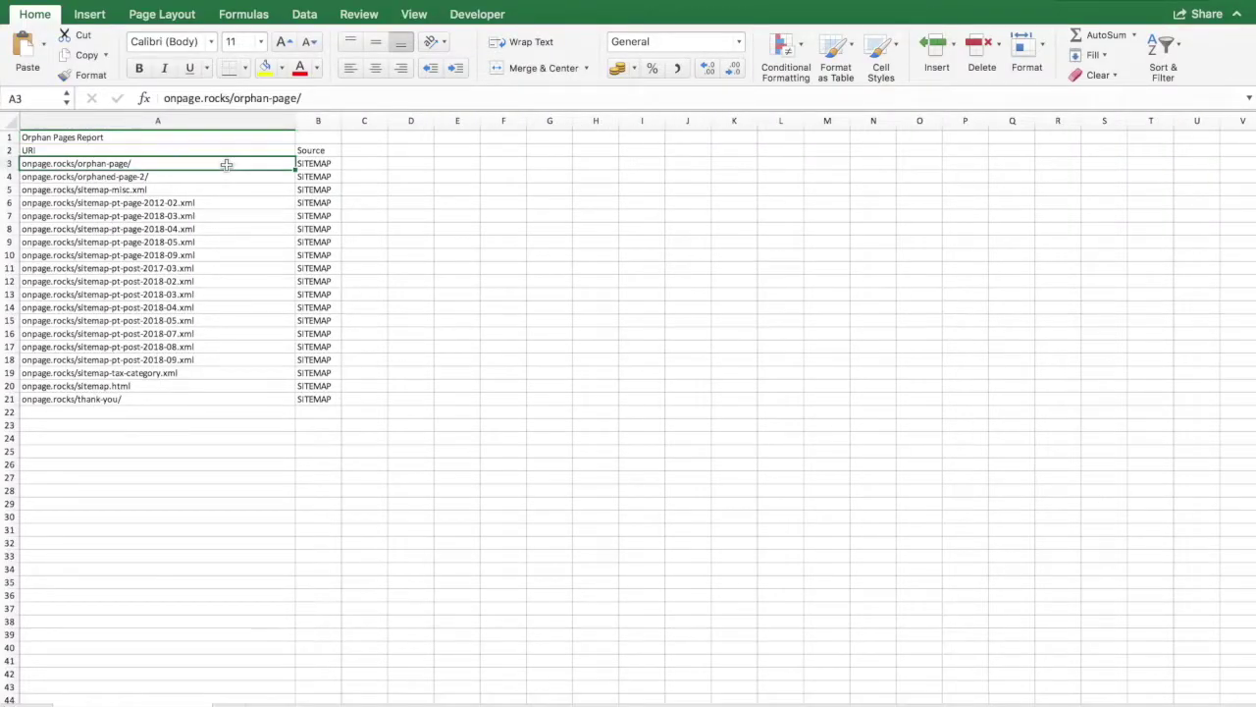
pyautogui.press('Down')
pyautogui.press('Down')
pyautogui.press('Down')
pyautogui.press('Down')
pyautogui.press('Down')
pyautogui.press('Down')
pyautogui.press('Down')
pyautogui.press('Down')
pyautogui.press('Down')
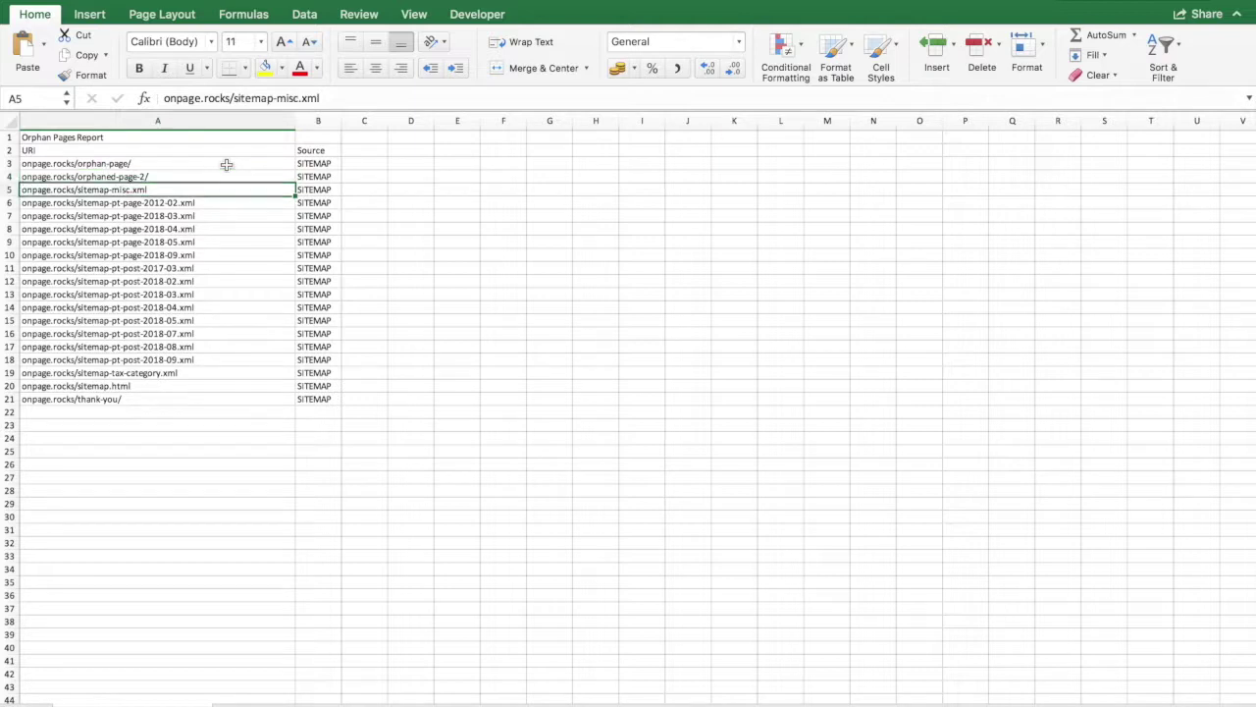
pyautogui.press('Down')
pyautogui.press('Down')
pyautogui.press('Down')
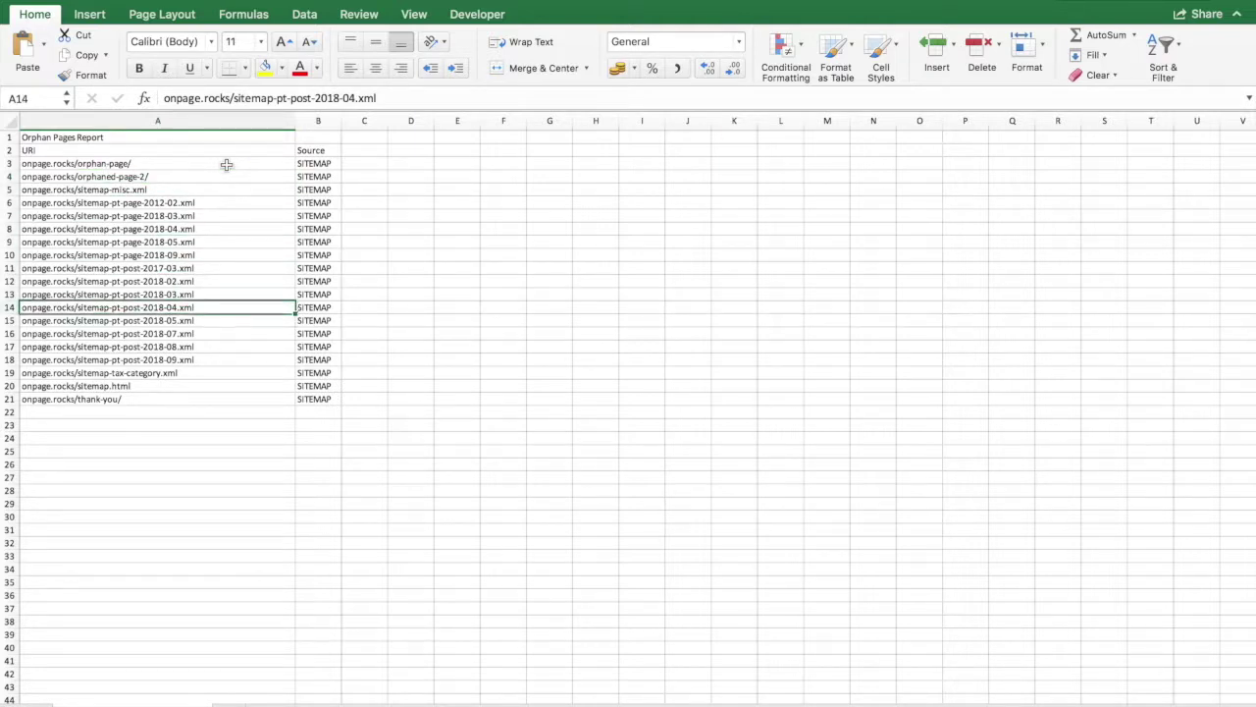
pyautogui.press('Up')
pyautogui.press('Up')
pyautogui.press('Up')
pyautogui.press('Up')
pyautogui.press('Up')
pyautogui.press('Up')
pyautogui.press('Up')
pyautogui.press('Up')
pyautogui.press('Up')
pyautogui.press('Up')
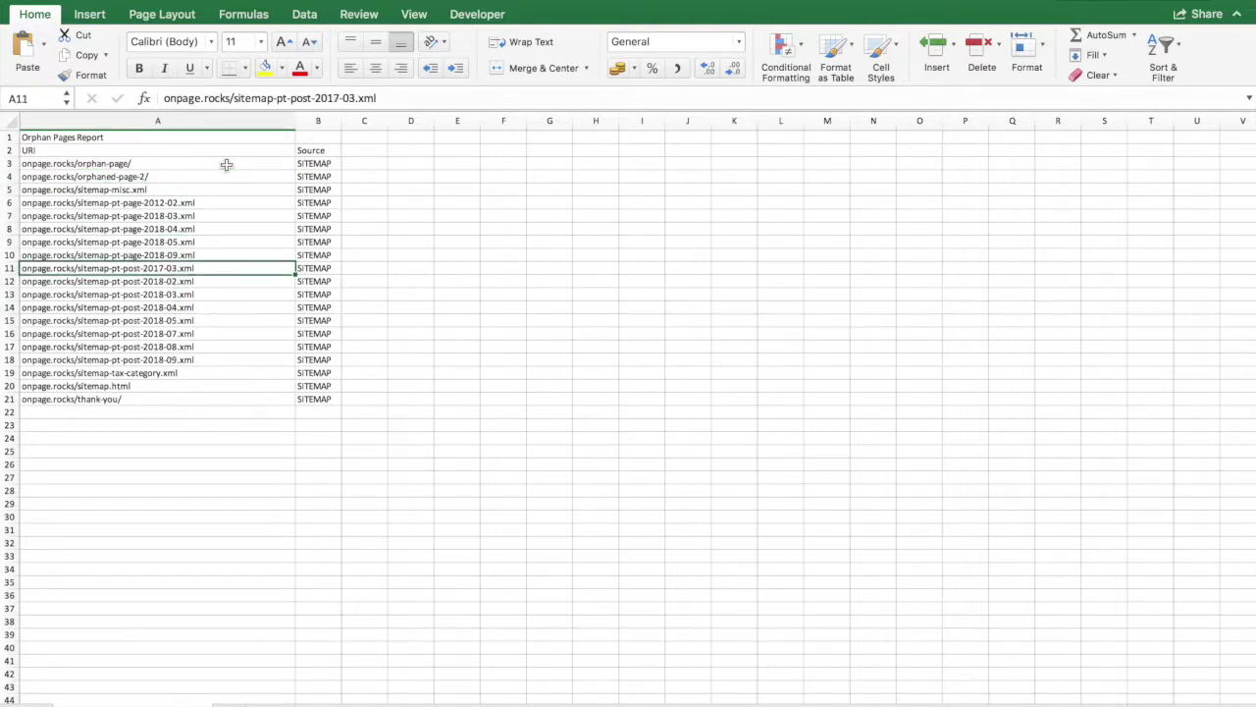
pyautogui.press('Up')
pyautogui.press('Up')
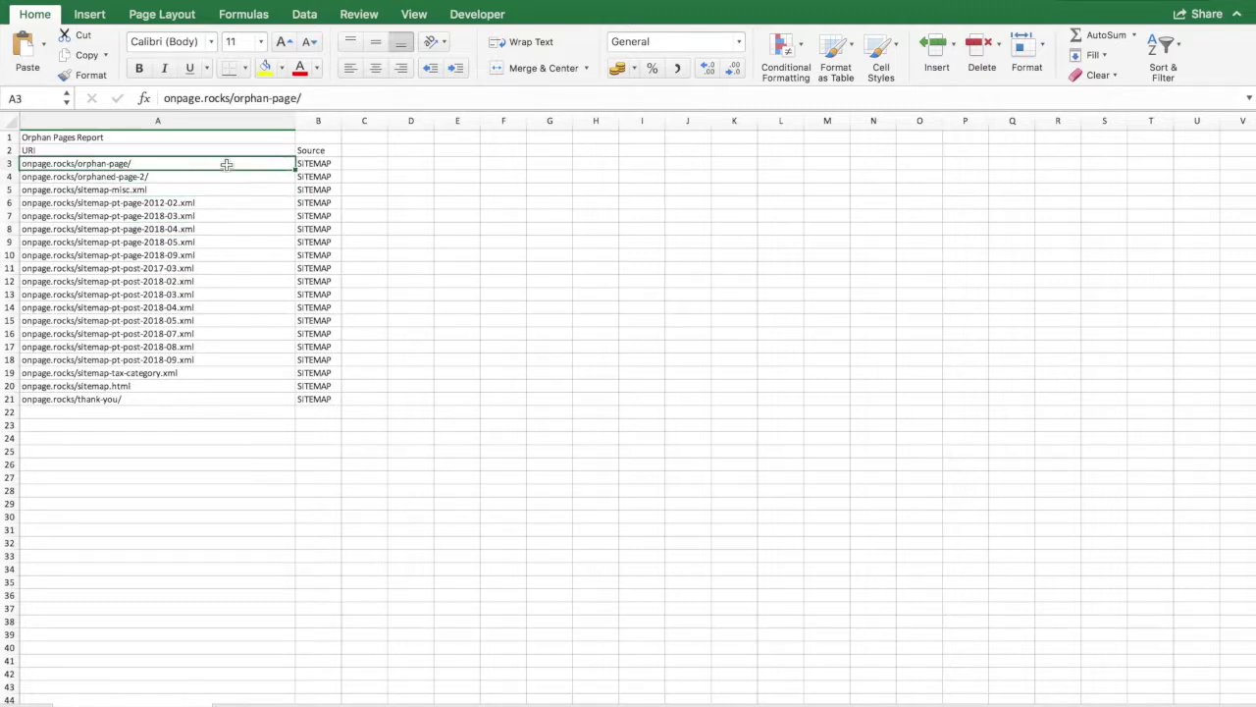
pyautogui.press('Down')
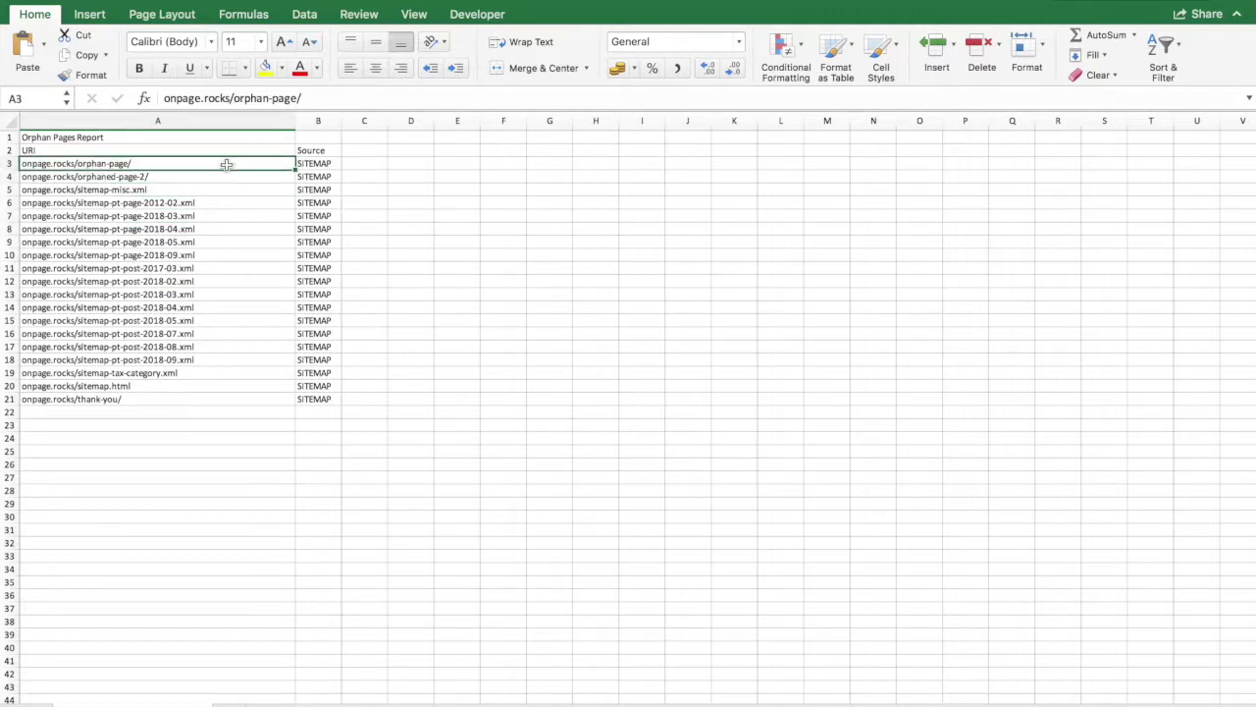